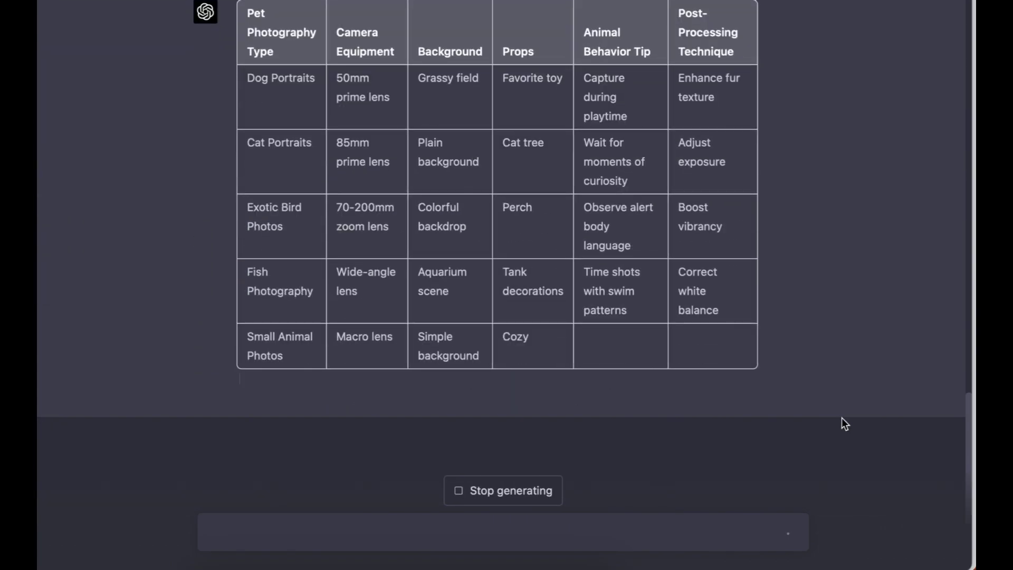
Review the table's summary paragraph and select the Dog Portraits sentence text
left_click_drag(237, 370, 464, 415)
left_click(310, 545)
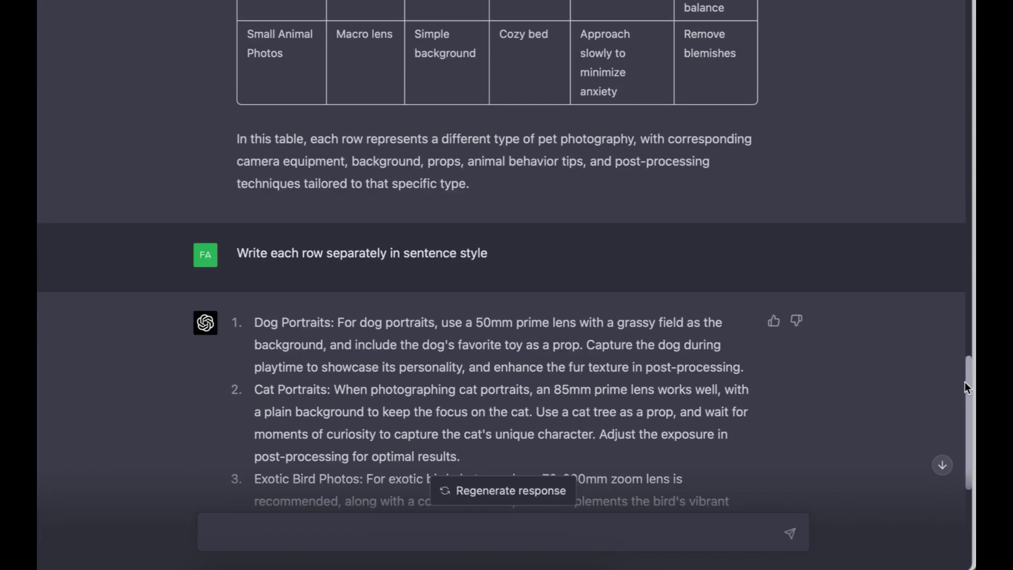
scroll(506, 264, "up", 5)
scroll(261, 120, "down", 8)
left_click_drag(340, 121, 677, 166)
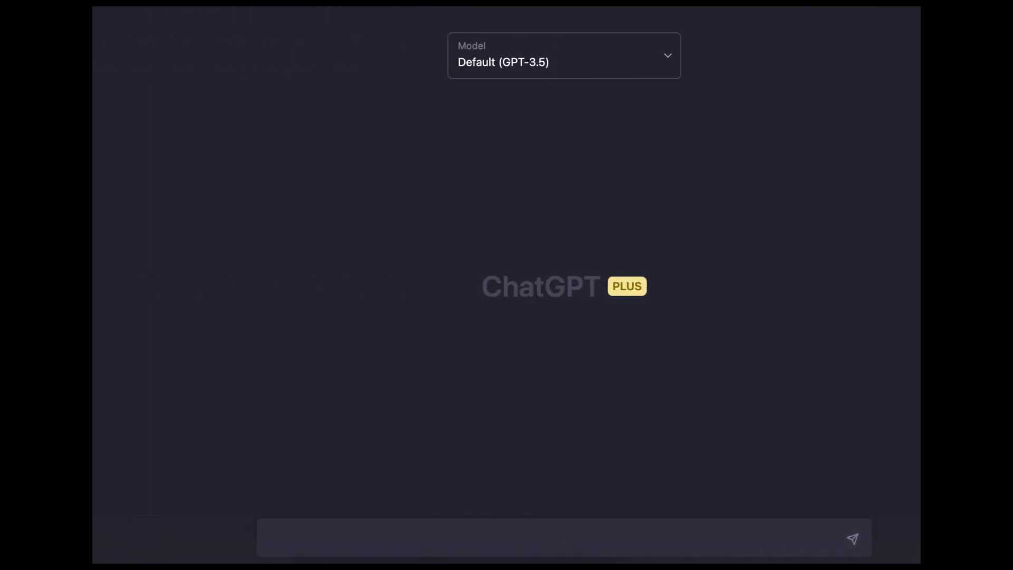
Enter 'what is physics' in the GPT-4 message box
type("what is p")
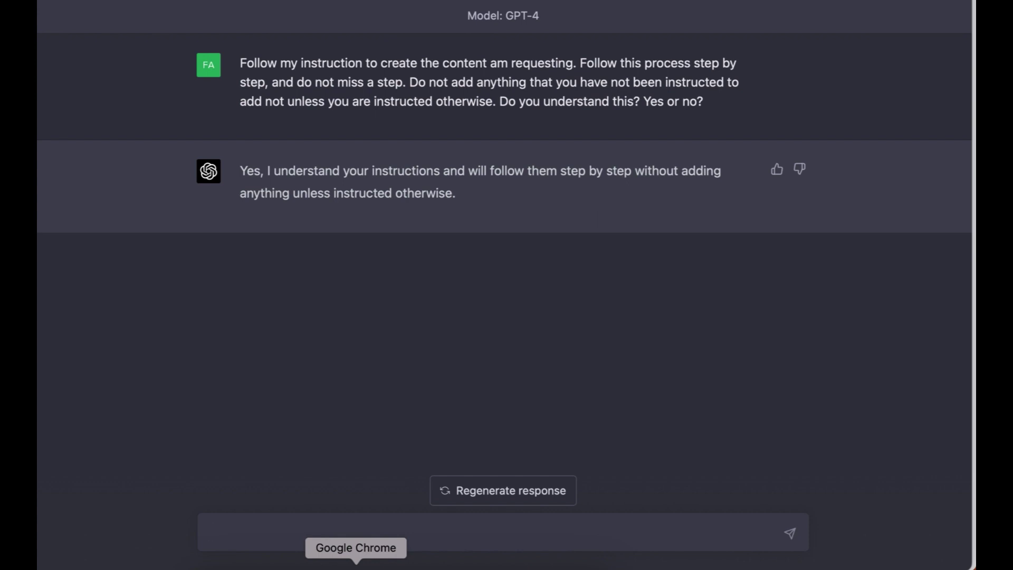
Send the pasted pet photography key-elements prompt to GPT-4 and scroll through the ten-item reply
type("Write an elaborate list of key elements used in pet photography")
key("Return")
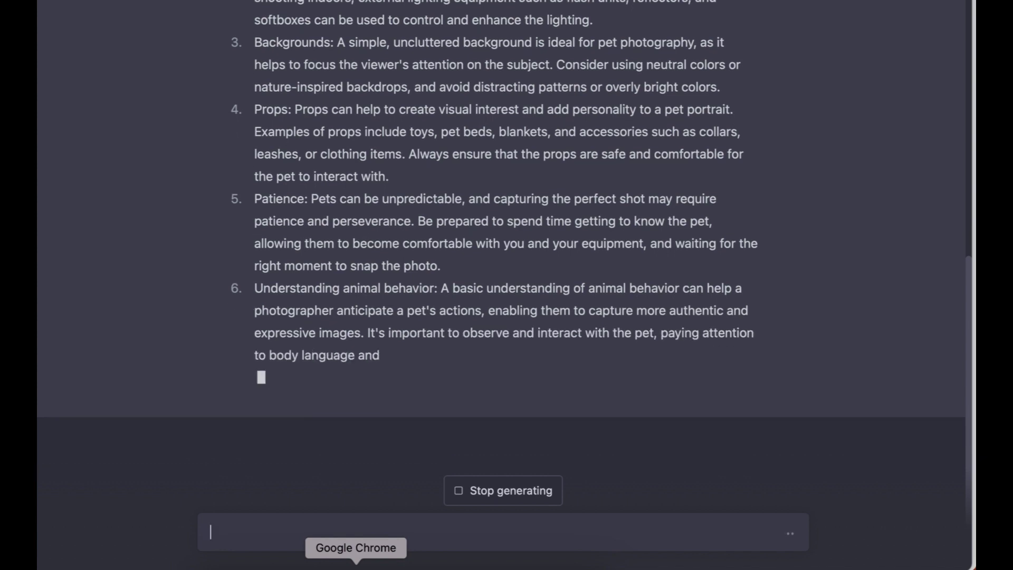
left_click_drag(966, 307, 964, 118)
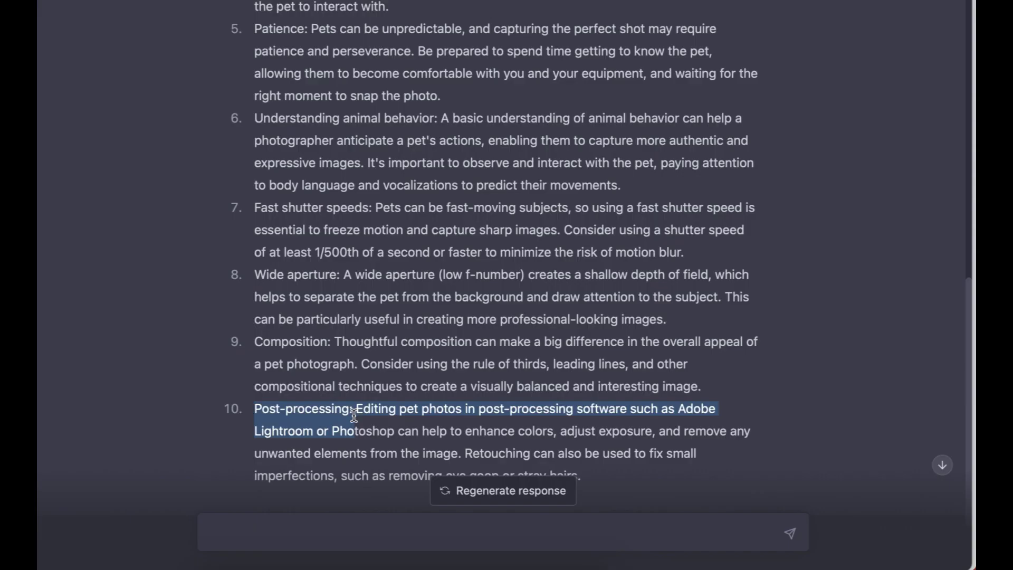
Clear the text highlight on item 10 of the key-elements list
left_click(777, 227)
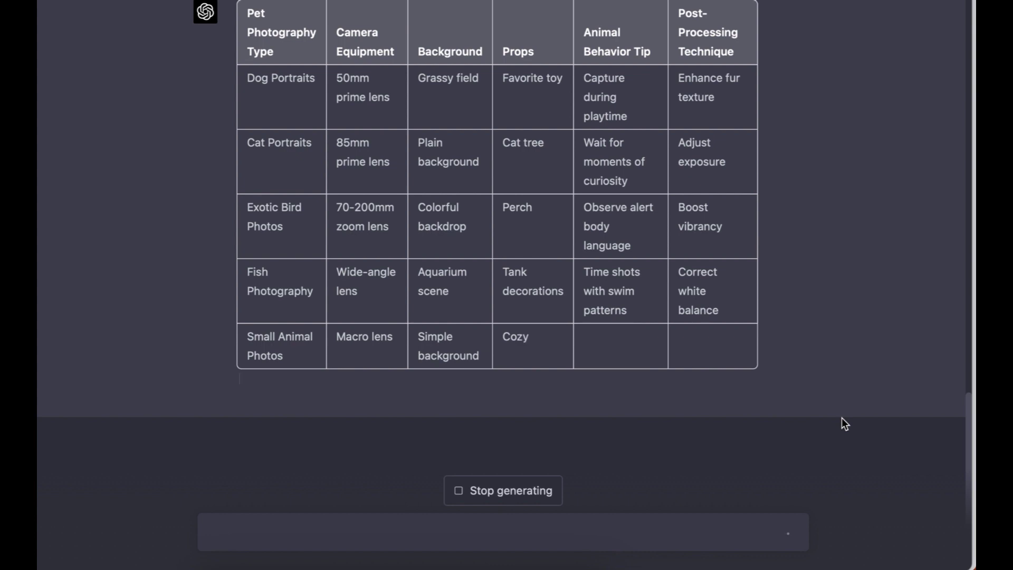
Look over the pet photography table and select its summary paragraph
scroll(961, 349, "up", 5)
scroll(961, 356, "down", 1)
scroll(961, 355, "down", 1)
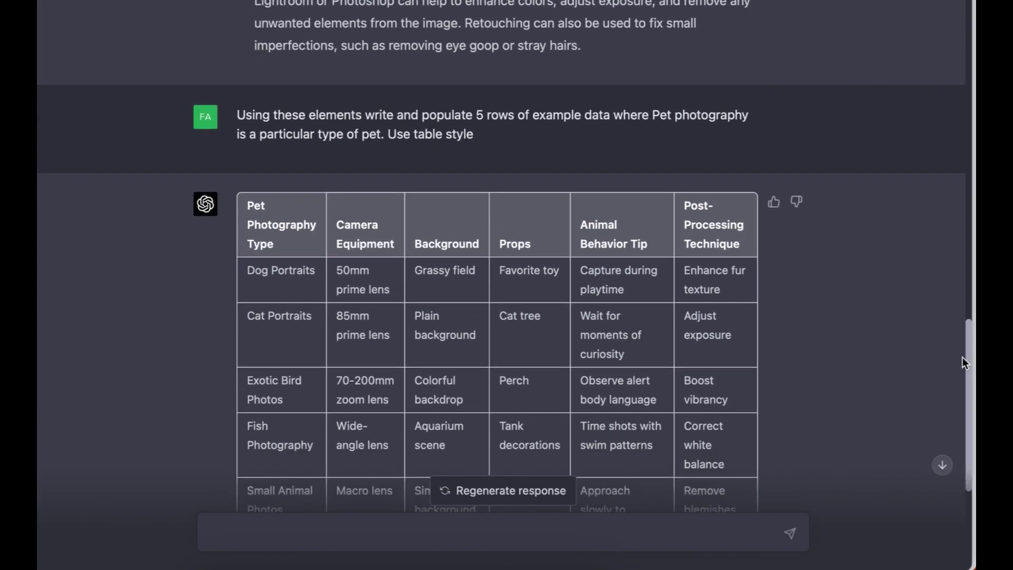
scroll(961, 361, "up", 1)
scroll(961, 357, "down", 5)
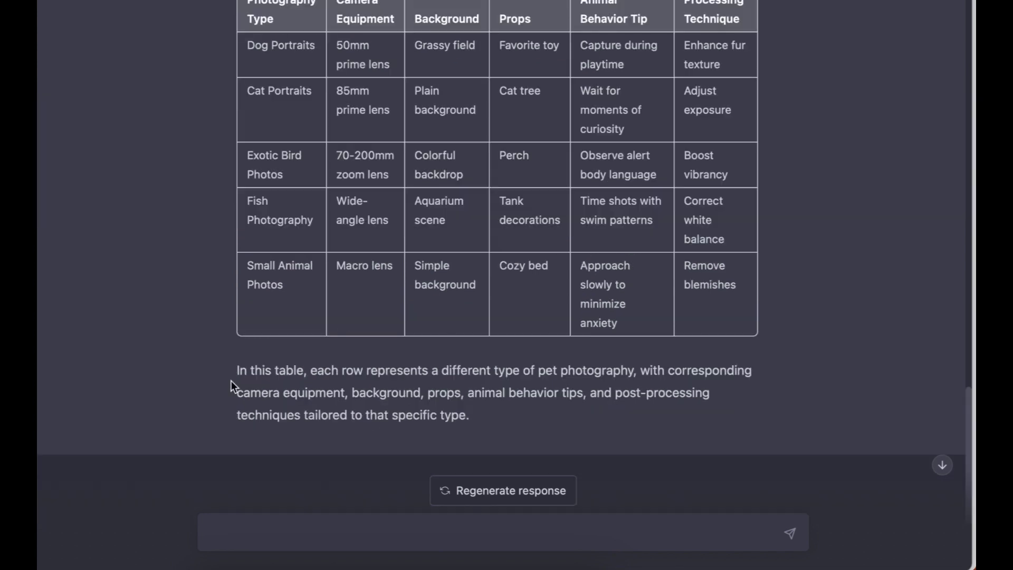
left_click_drag(237, 369, 462, 416)
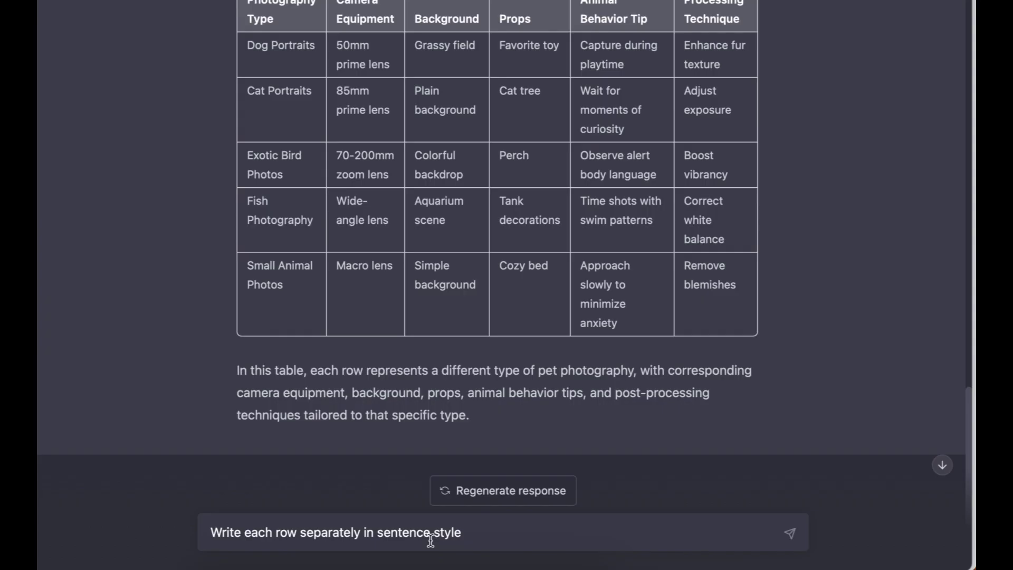
Send 'Write each row separately in sentence style' and scroll to the numbered reply
key("Return")
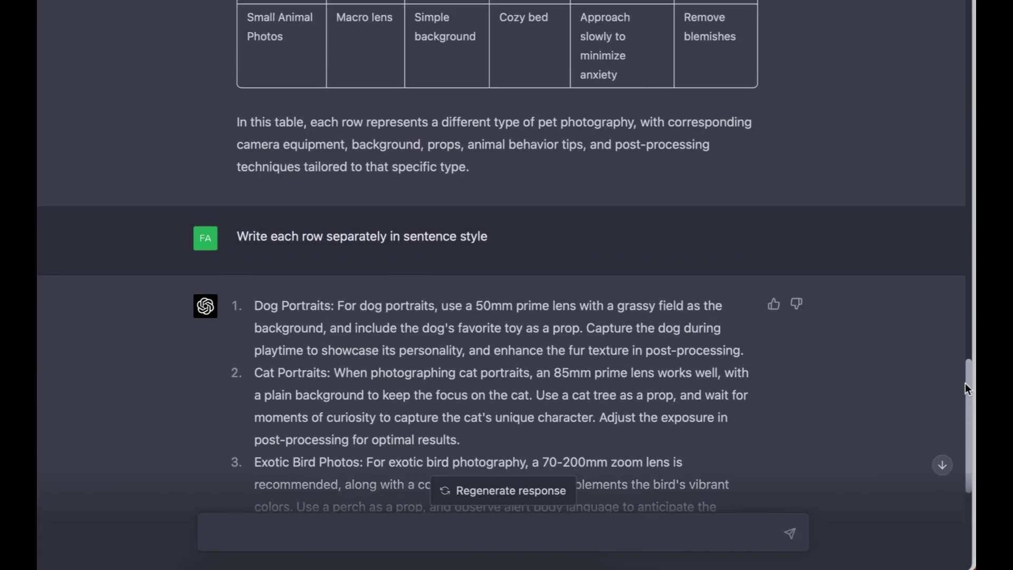
scroll(964, 385, "up", 1)
left_click_drag(964, 382, 967, 323)
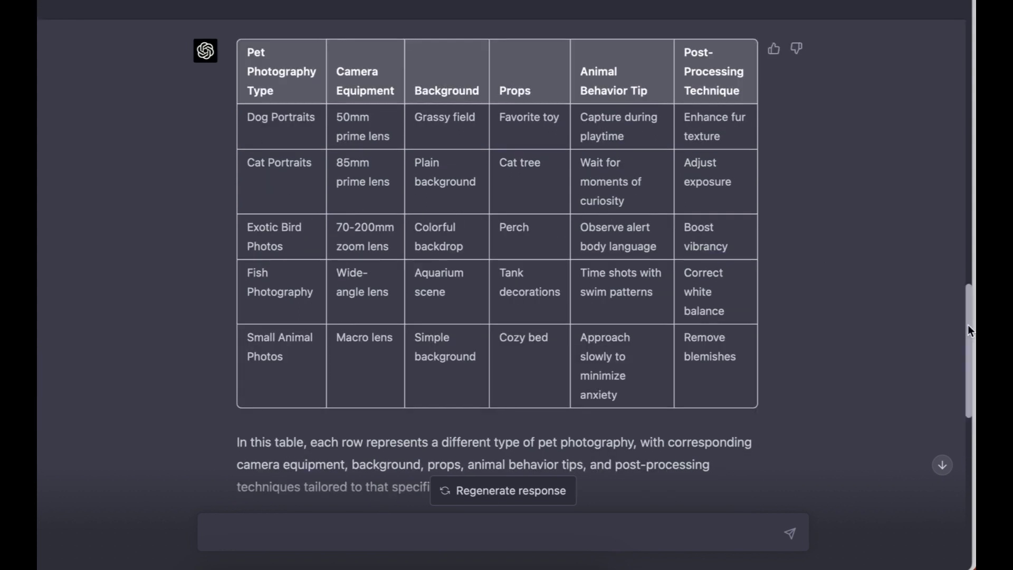
left_click_drag(967, 324, 971, 445)
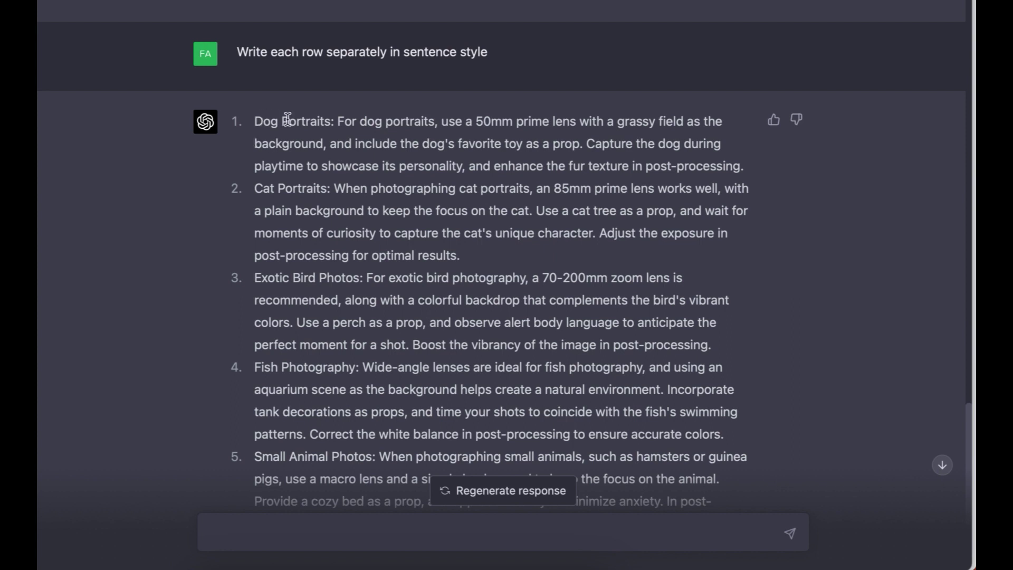
Copy item 1's full Dog Portraits description, then scroll the chat
left_click_drag(338, 122, 441, 153)
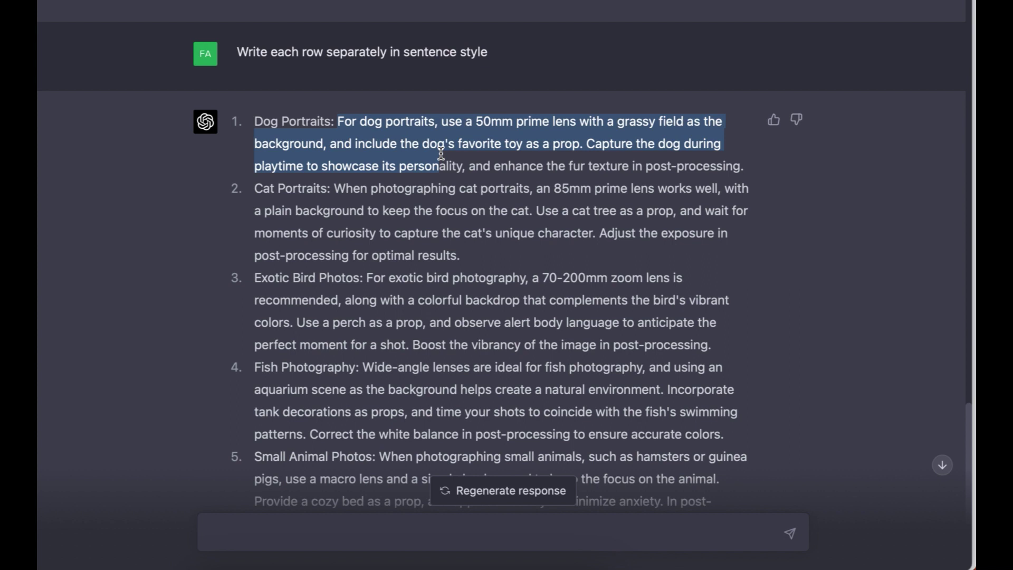
left_click_drag(442, 153, 744, 170)
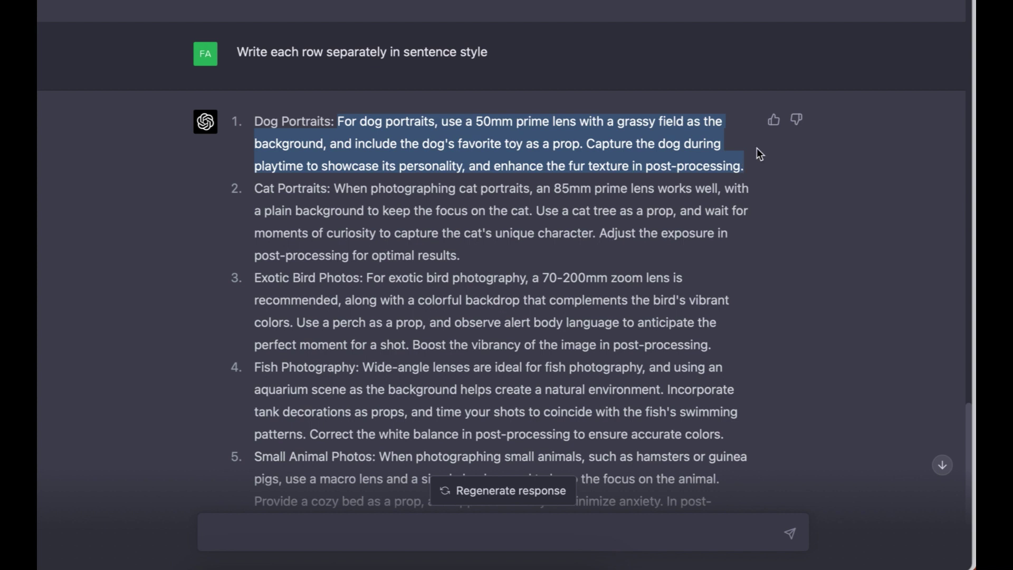
left_click(881, 367)
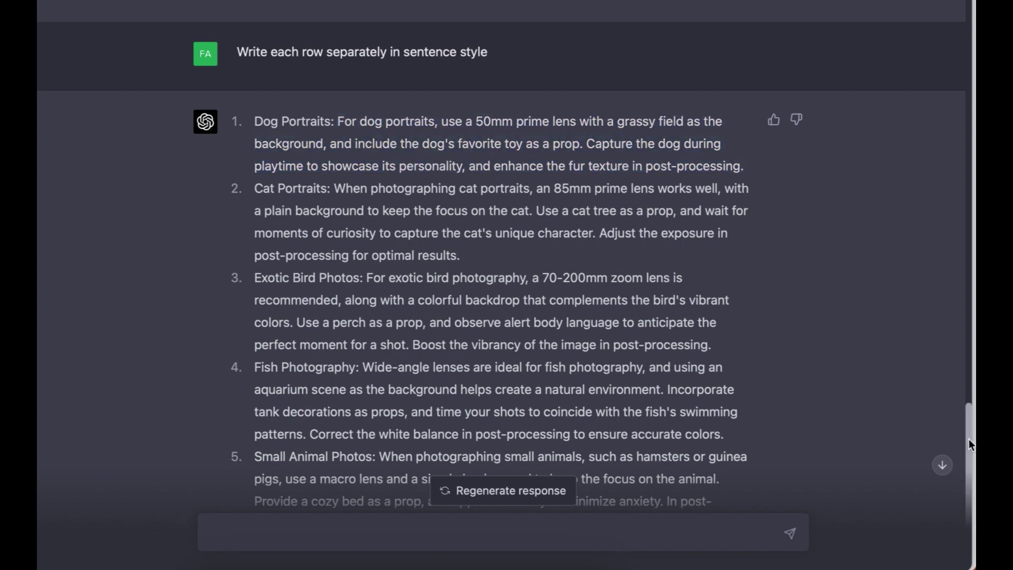
left_click_drag(968, 444, 968, 48)
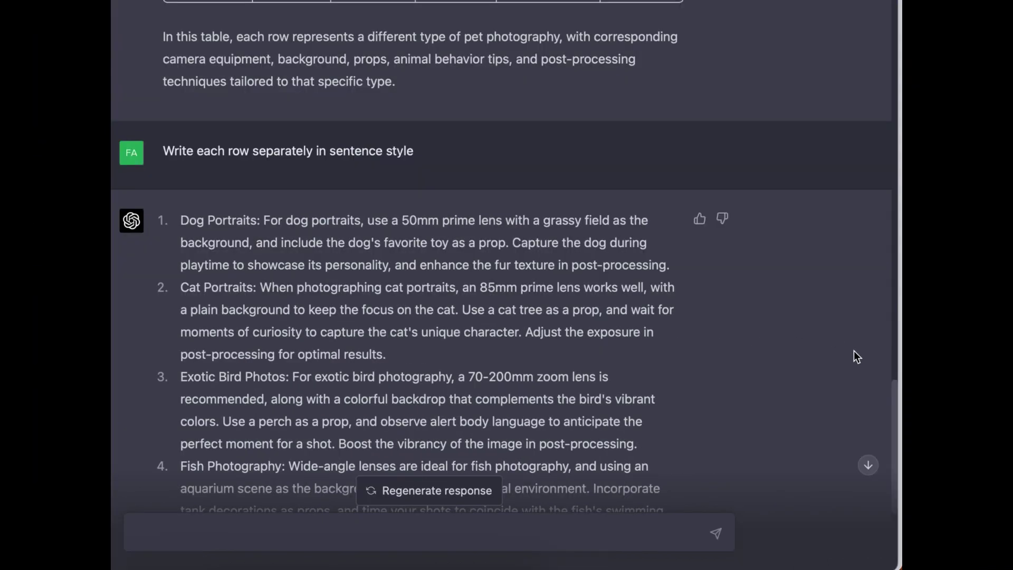
left_click_drag(909, 395, 907, 422)
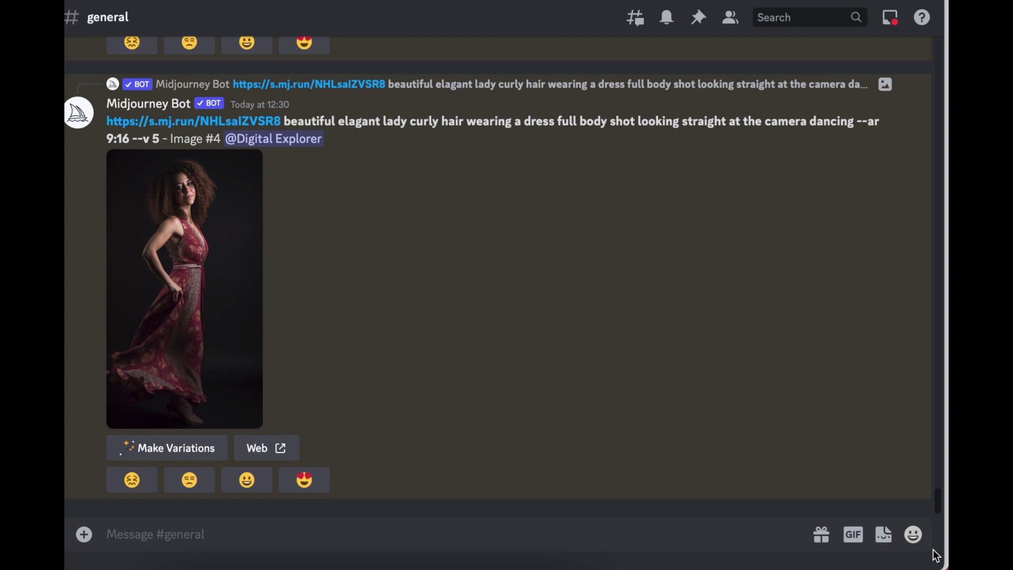
Submit the pasted dog-portrait description as a /imagine prompt, minus its 'Dog Portraits:' label
left_click(495, 542)
type("/ima")
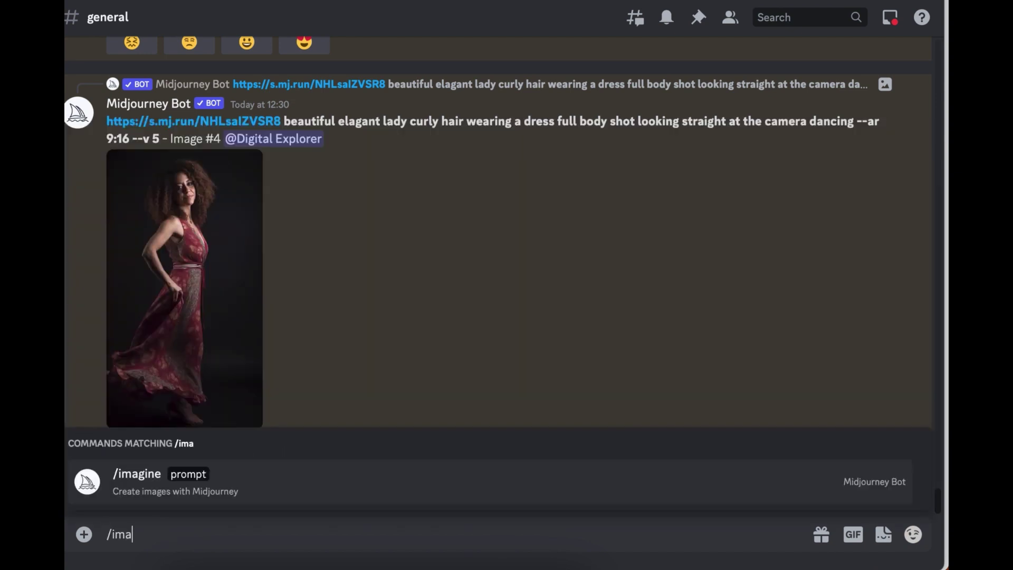
key("Tab")
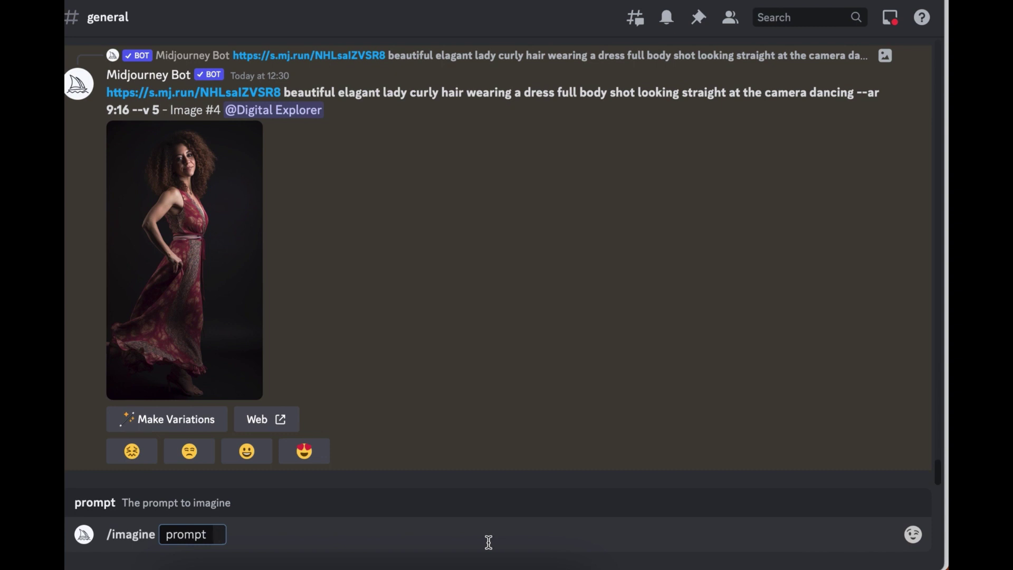
type("Dog Portraits: For dog portraits, use a 50mm prime lens with a grassy field as the background, and include the dog's favorite toy as a prop. Capture the dog during playtime to showcase its personality, and enhance the fur texture in post-processing")
left_click_drag(242, 518, 246, 497)
key("BackSpace")
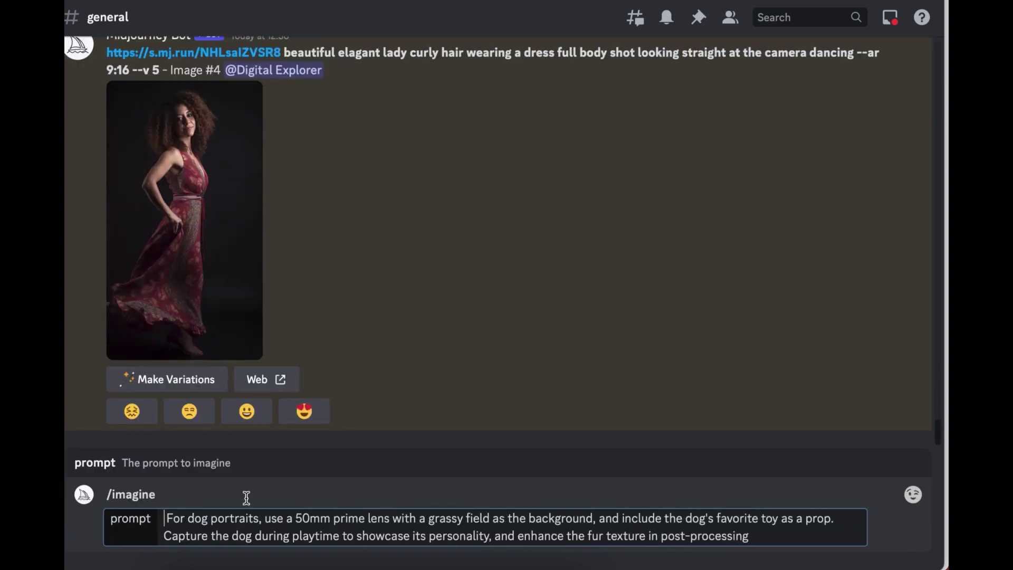
key("Return")
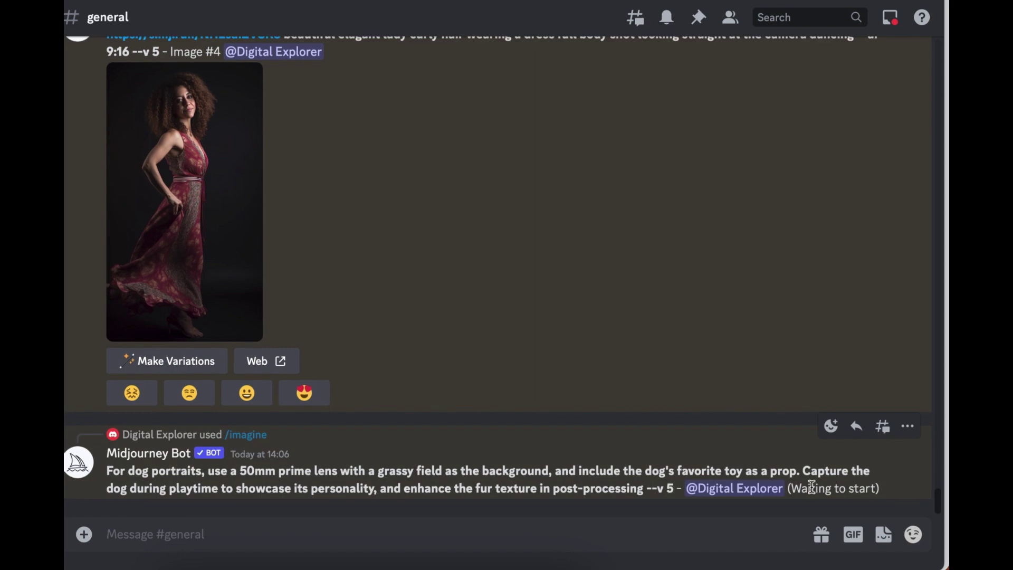